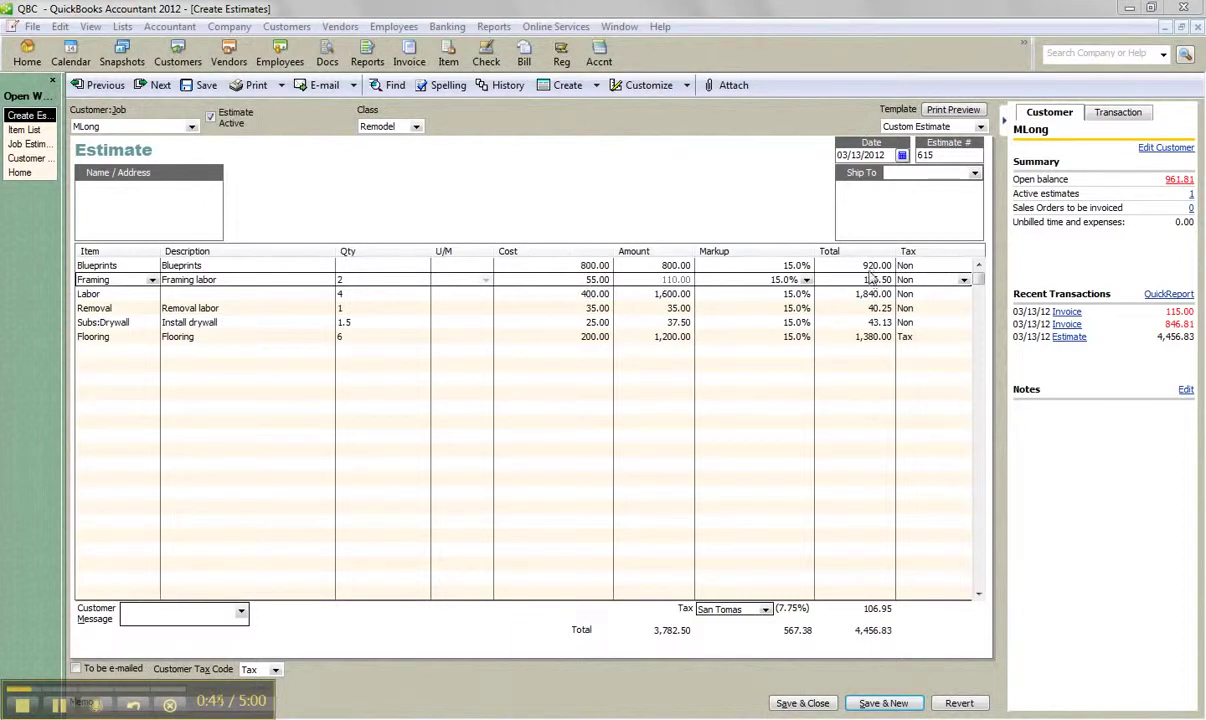
Step: Start a new check to the subcontractor vendor who has open bills, and continue writing it instead of paying the bills
click(29, 144)
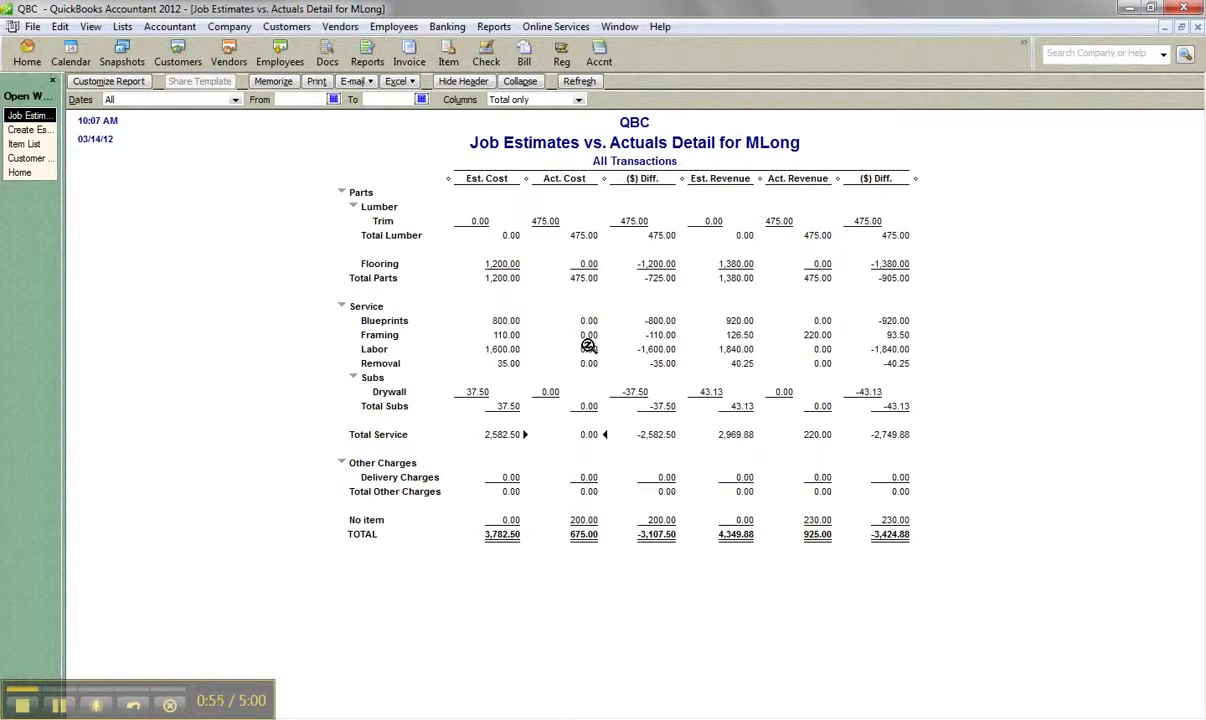
click(443, 27)
click(468, 45)
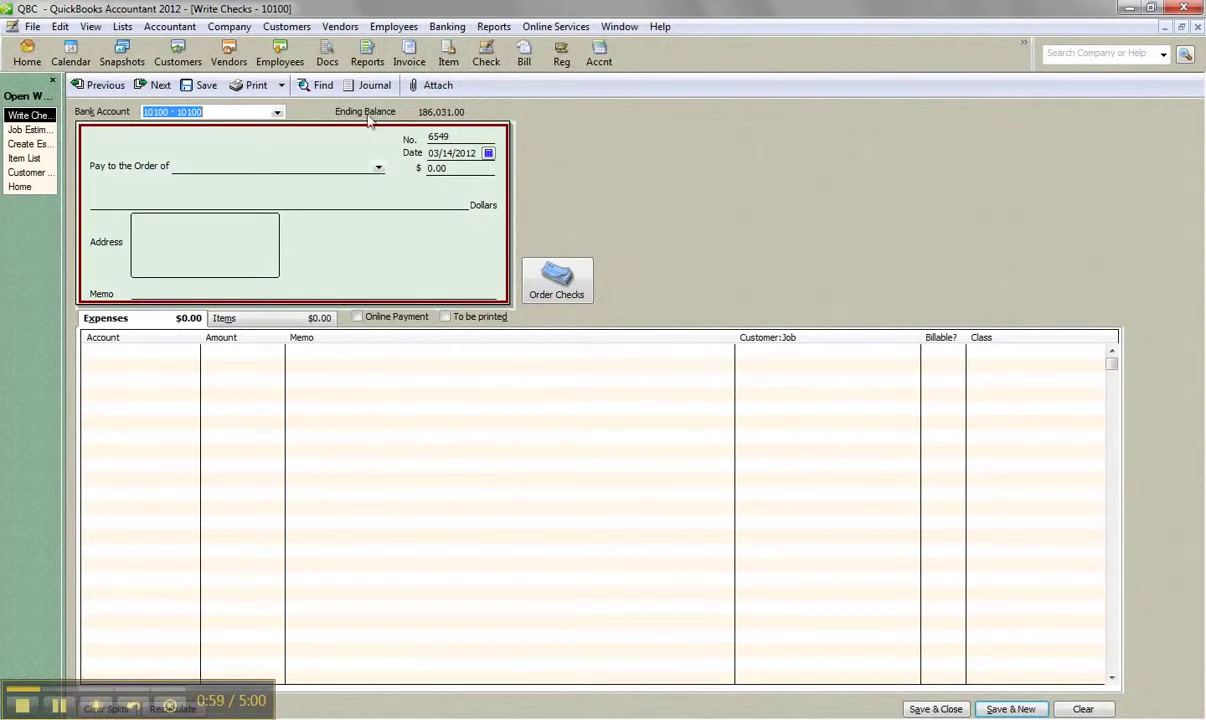
click(380, 168)
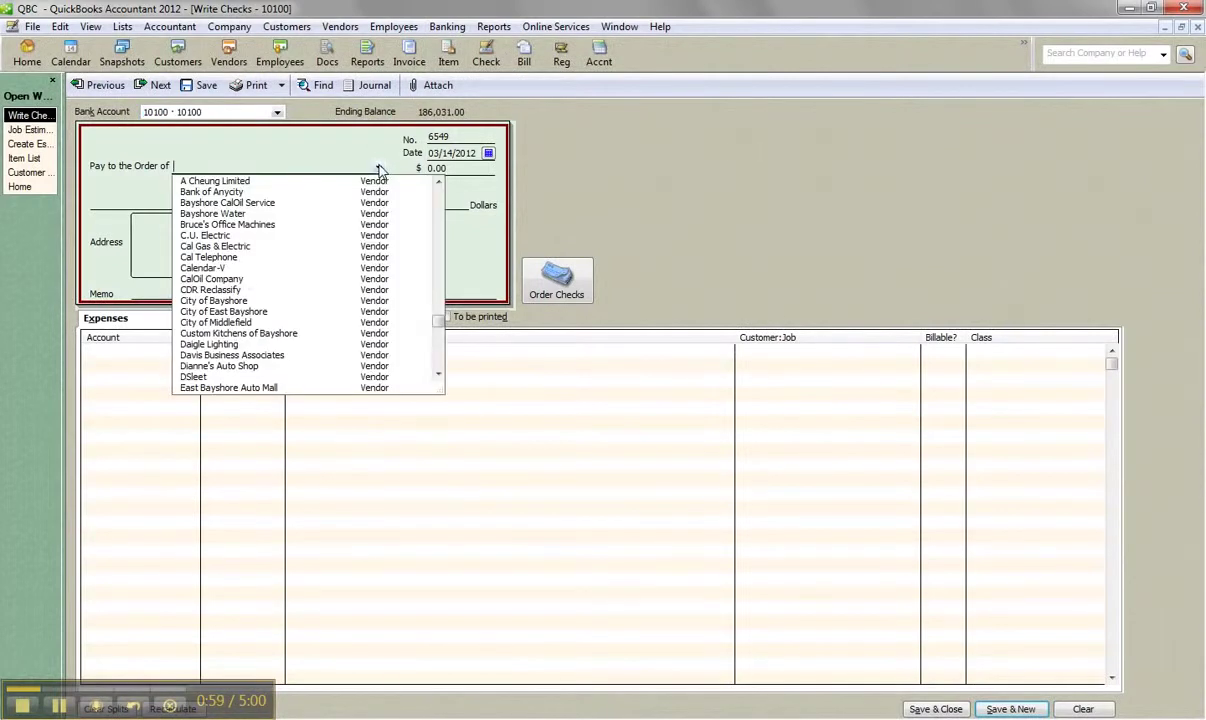
click(182, 376)
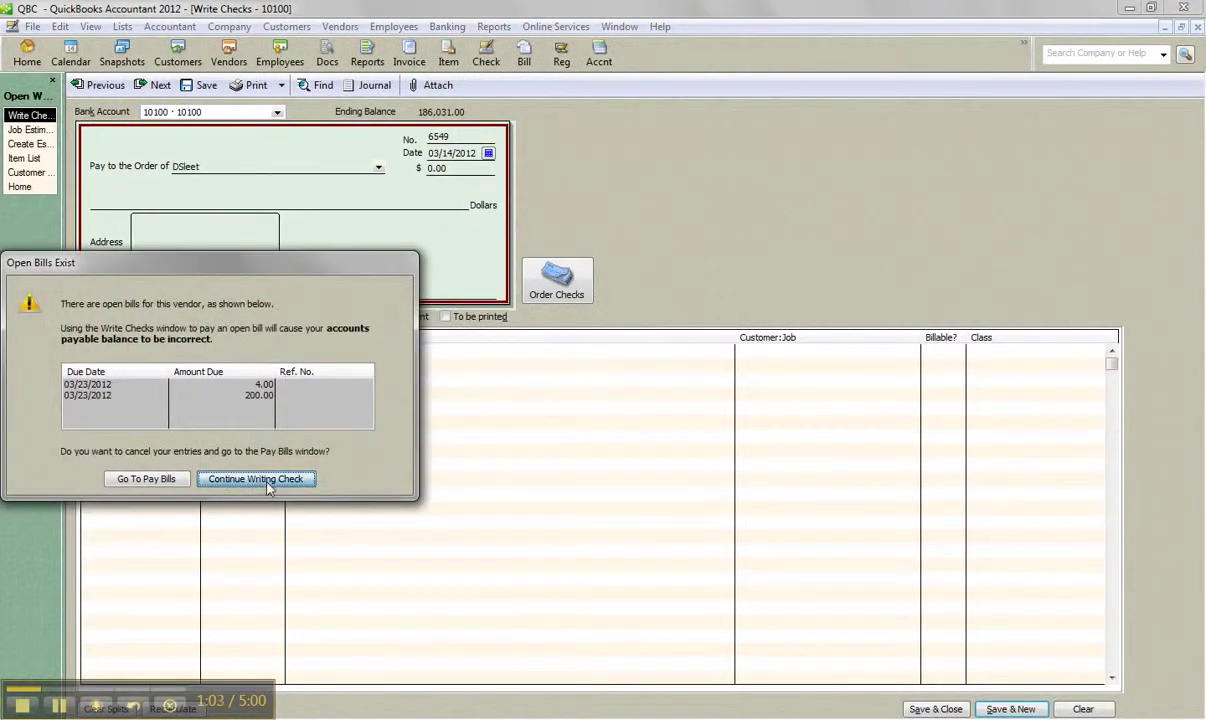
click(256, 479)
click(195, 358)
key(ctrl+Delete)
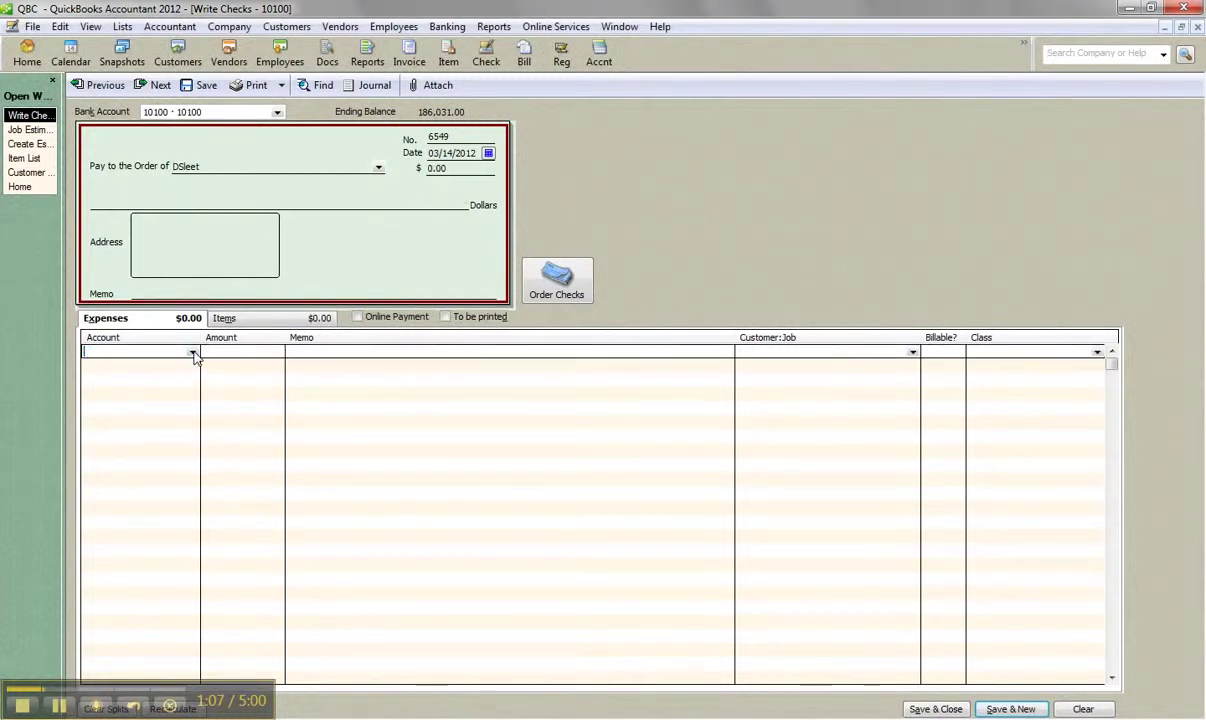
Step: Try to add the Framing service item as an item line on the check
click(245, 321)
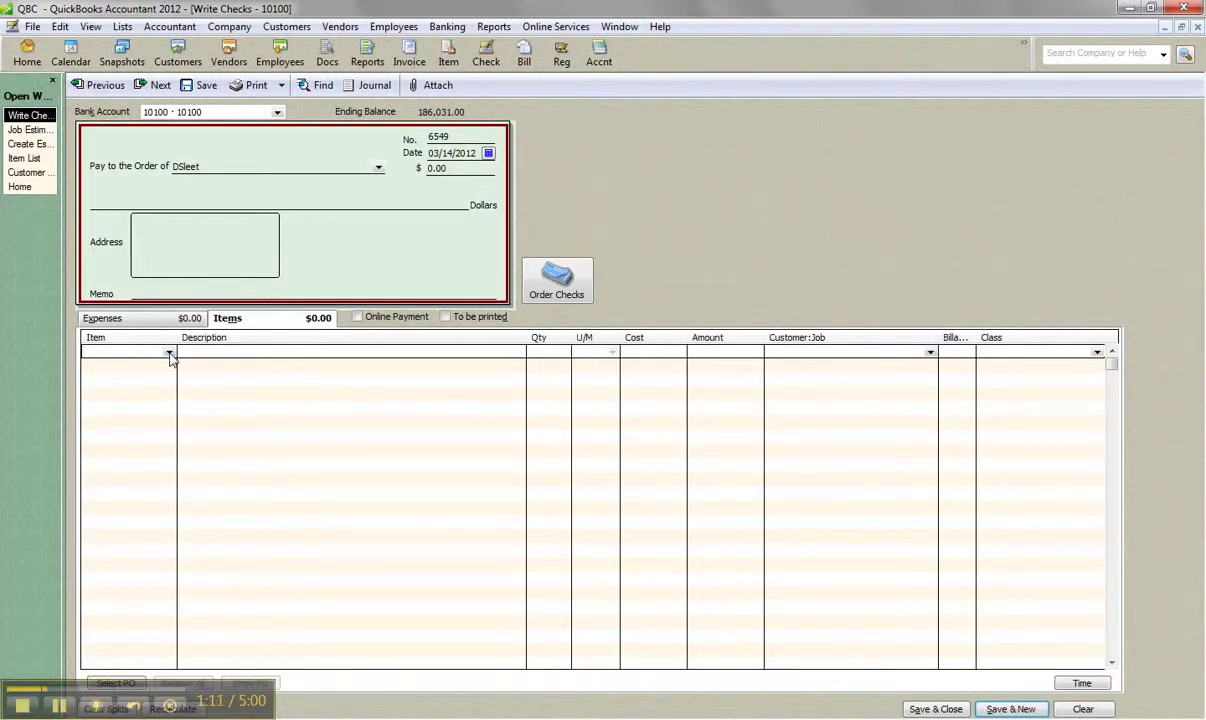
click(169, 353)
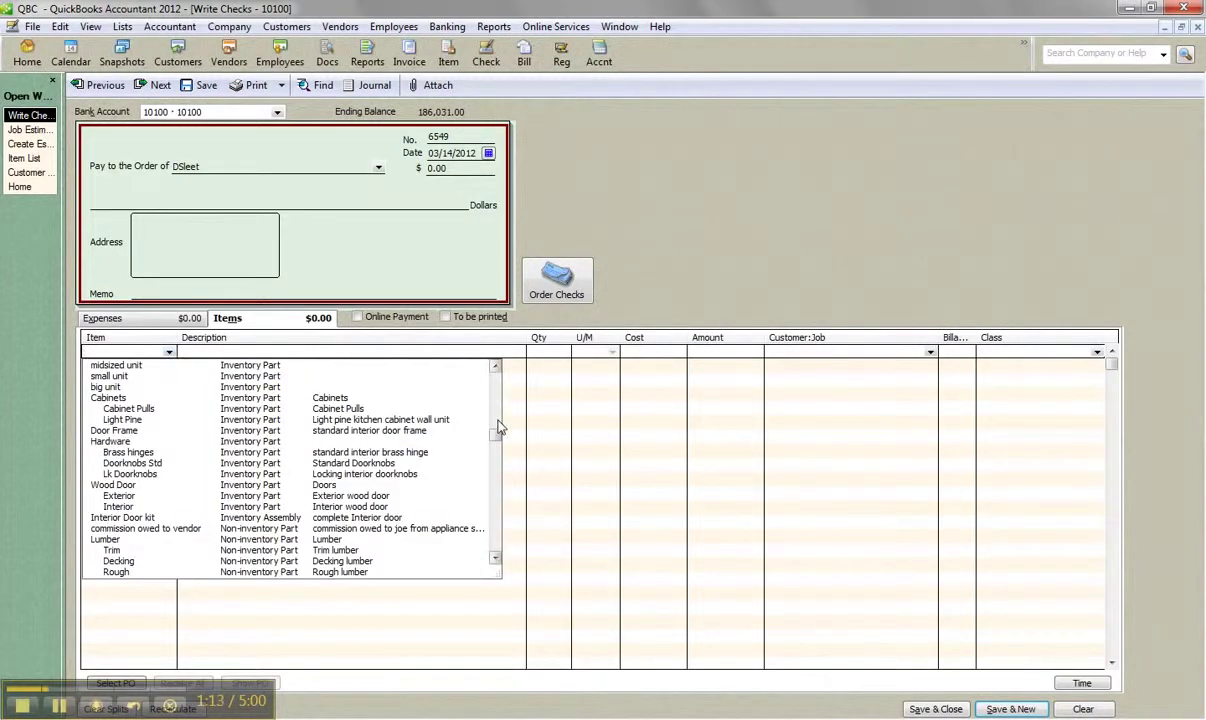
text(Framing)
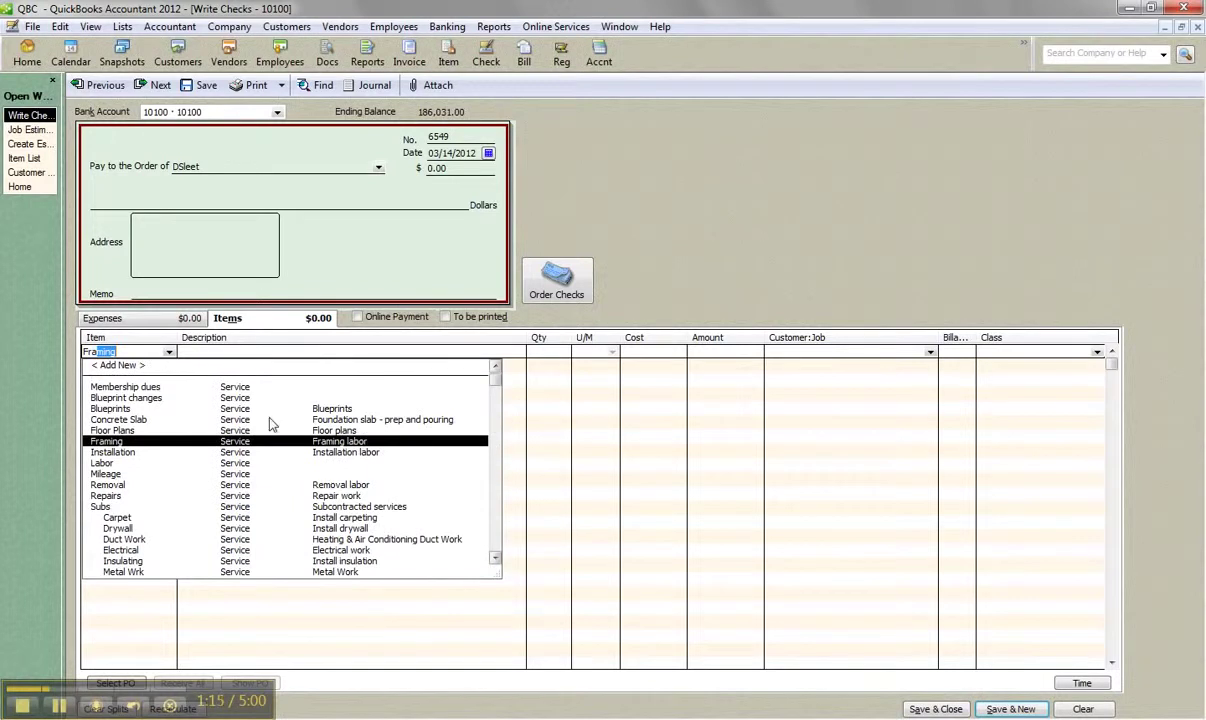
click(242, 442)
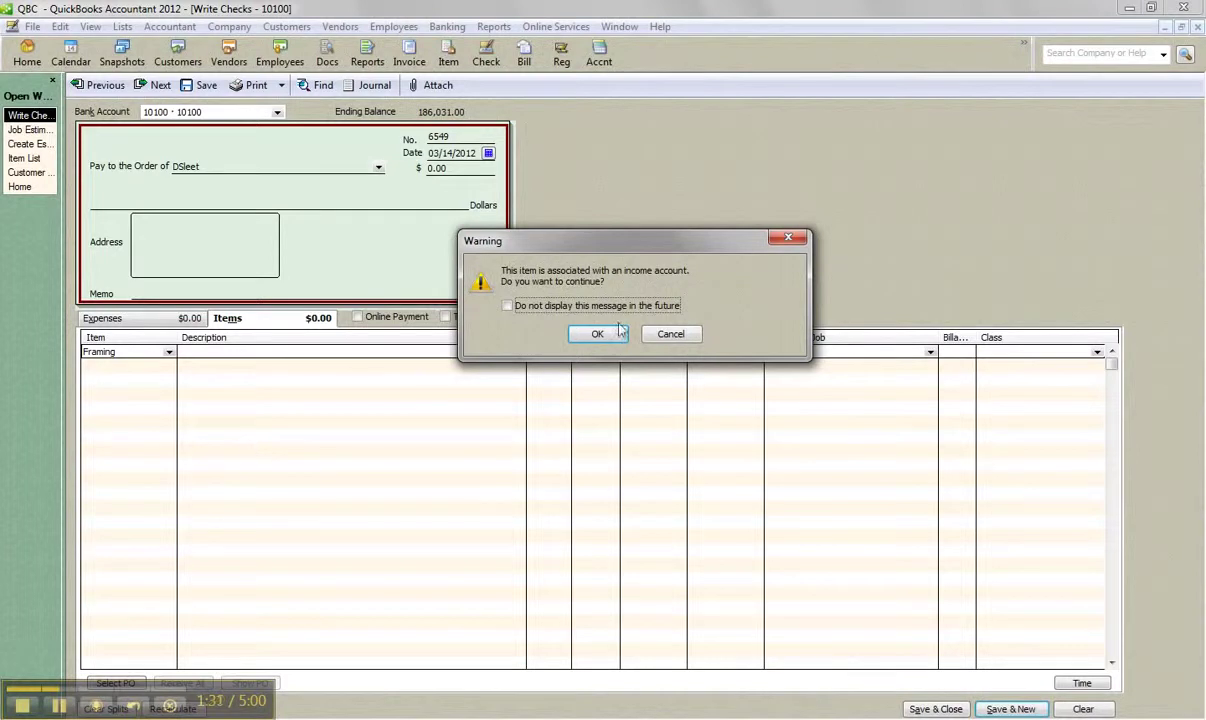
click(665, 336)
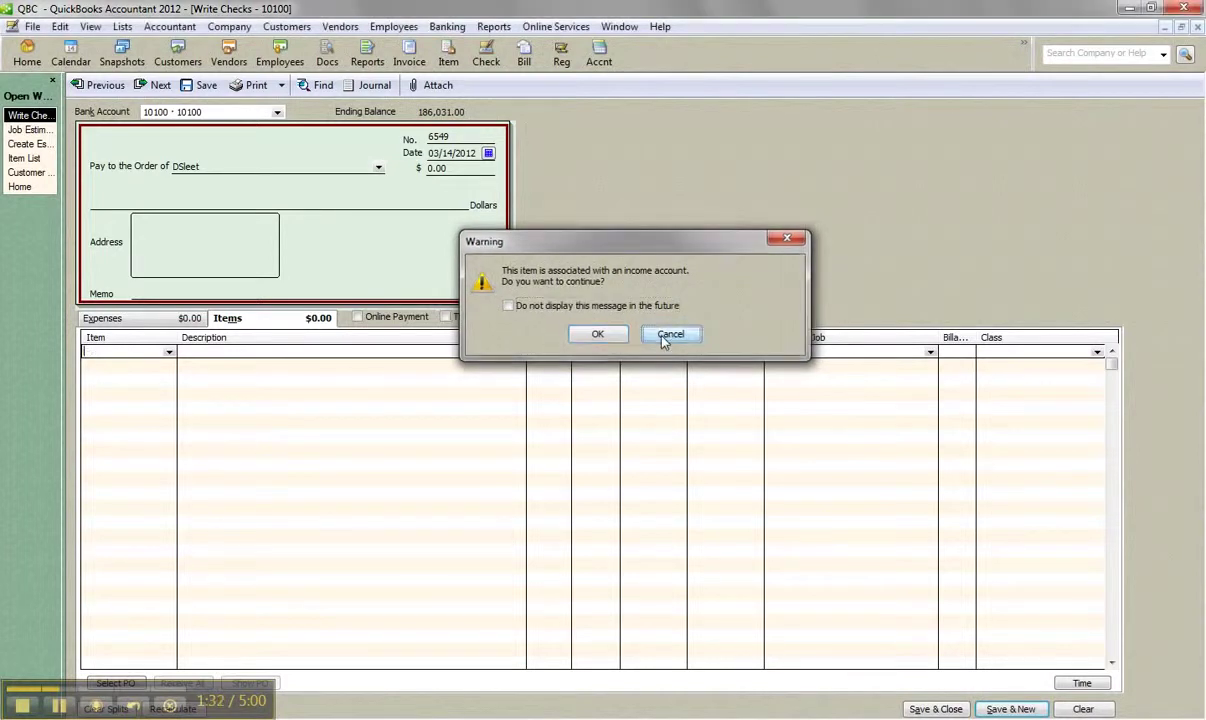
Step: Mark the Framing item as used in assemblies or performed by a subcontractor, with a 54000 · Job Expenses subaccount as its expense account
click(25, 159)
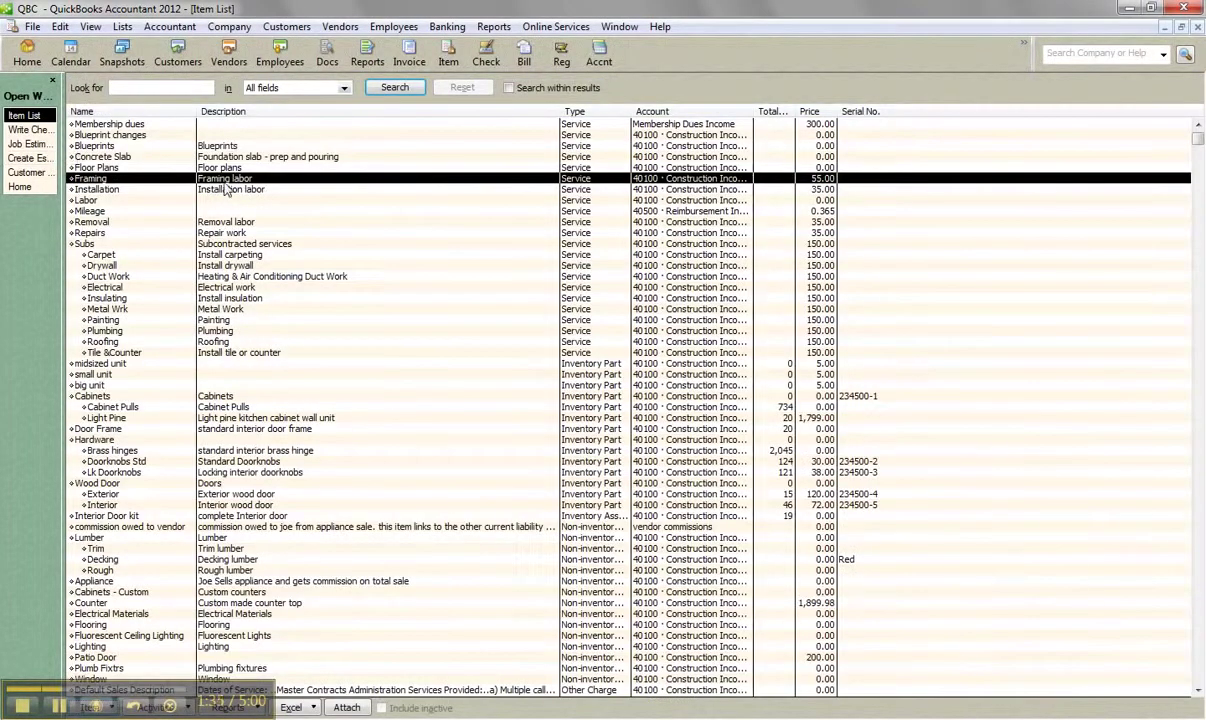
double_click(225, 167)
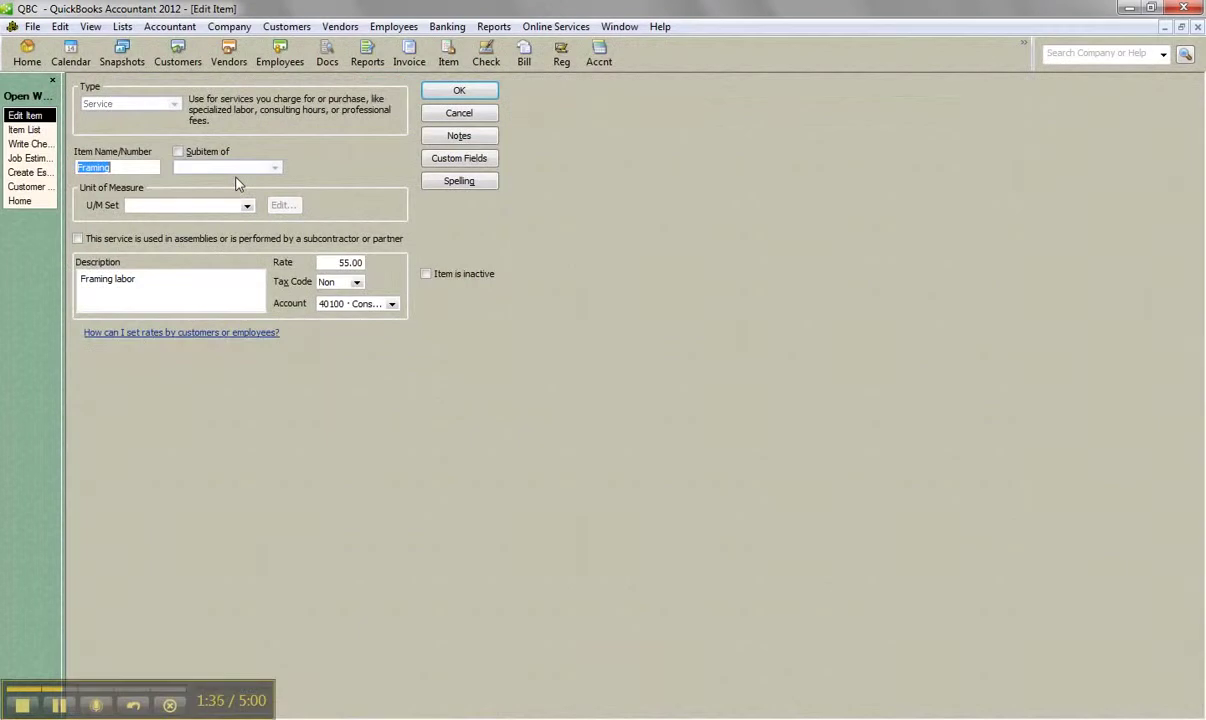
click(78, 240)
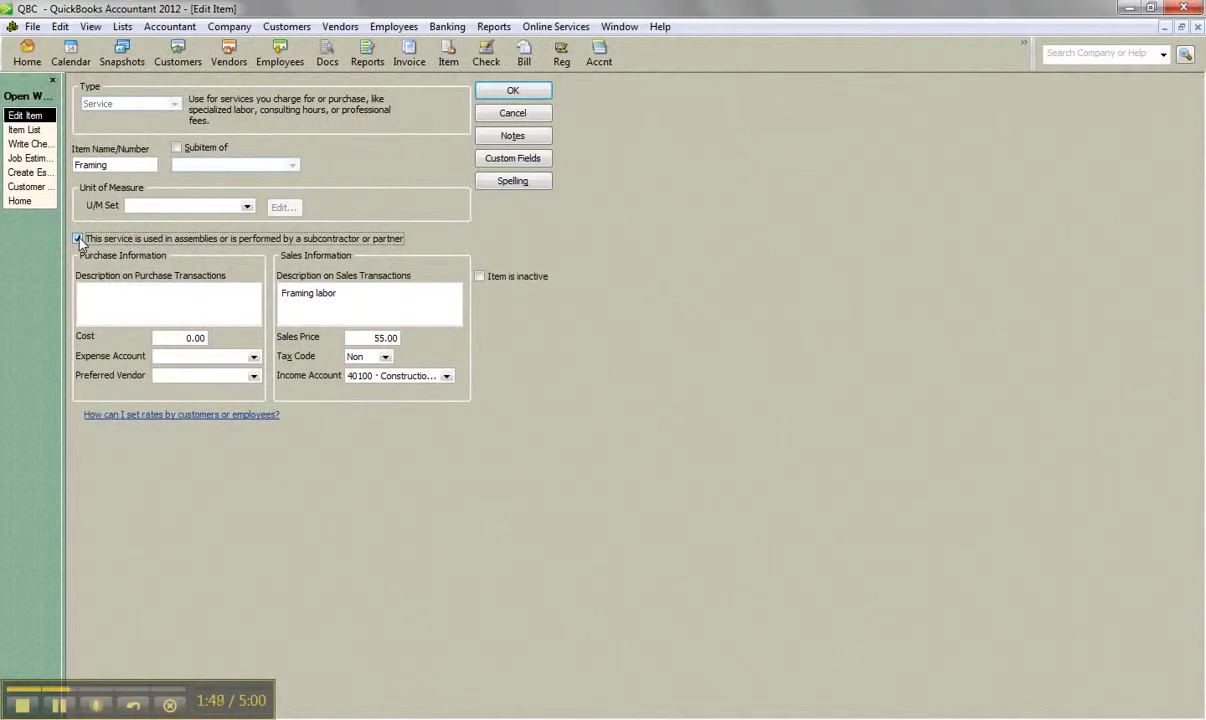
click(254, 358)
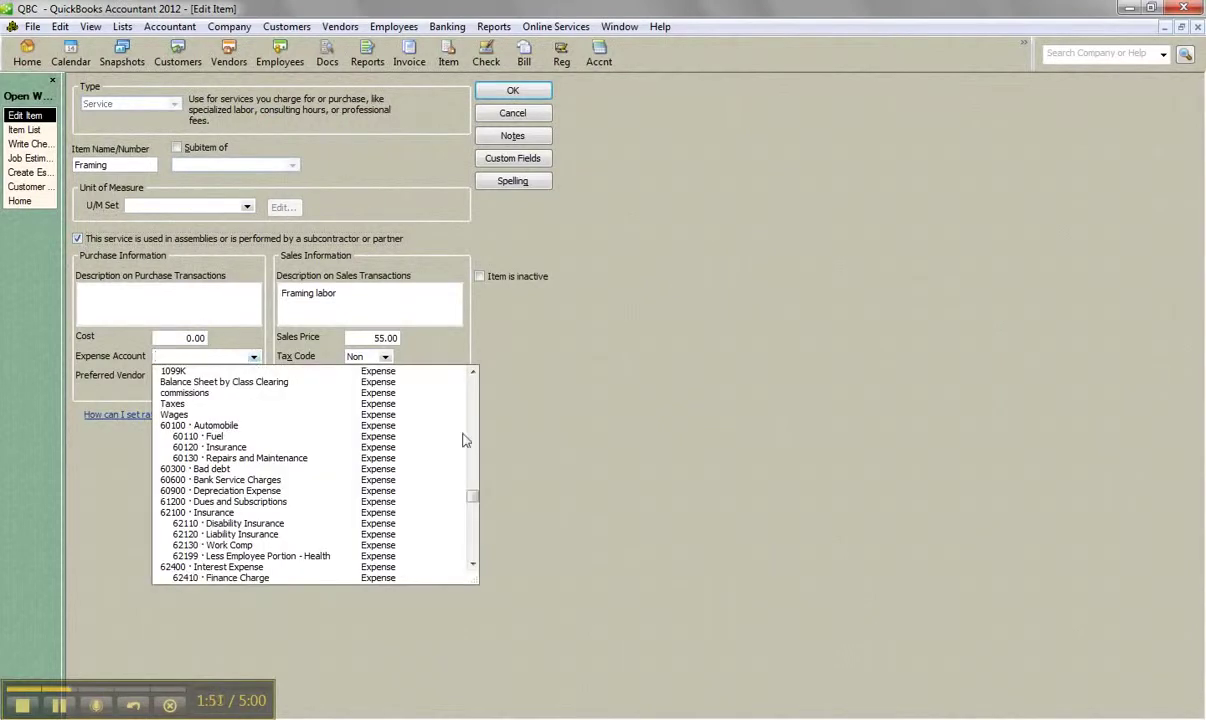
drag(474, 497, 480, 476)
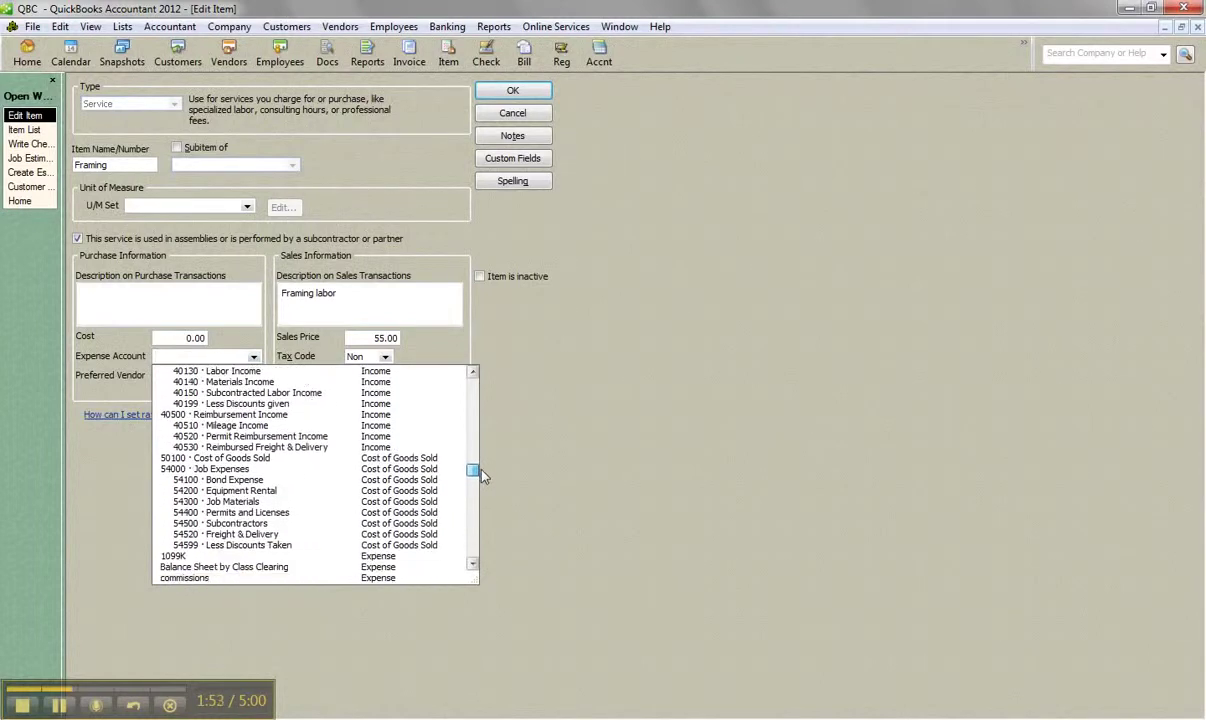
click(210, 468)
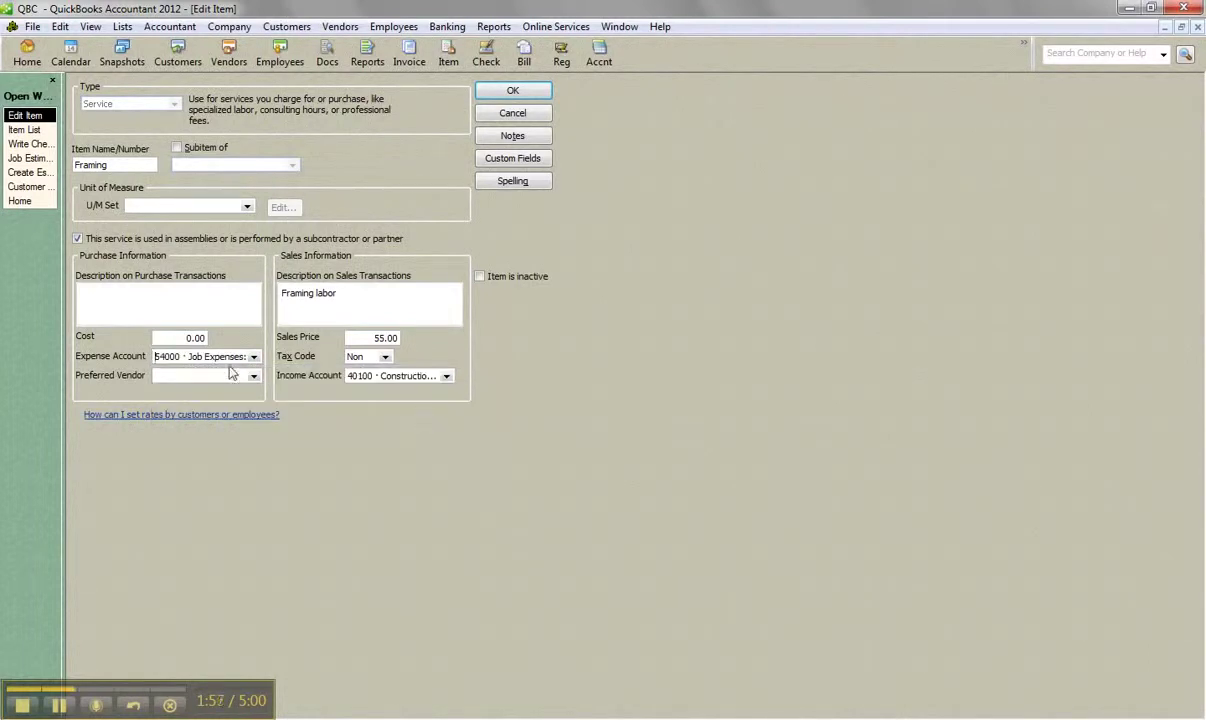
Step: Enter the purchase description "des show on cost transsadtions" for Framing and save the item, updating existing transactions too
click(210, 292)
text(des:show on cost transsadtions)
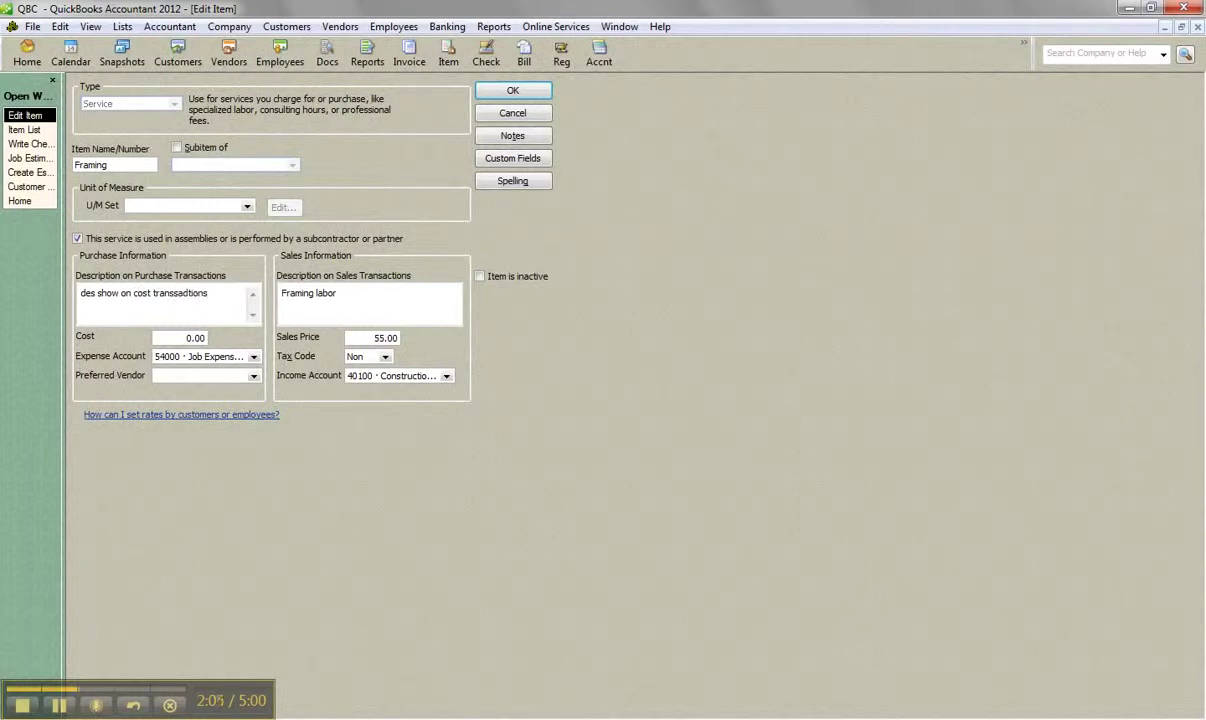
click(511, 93)
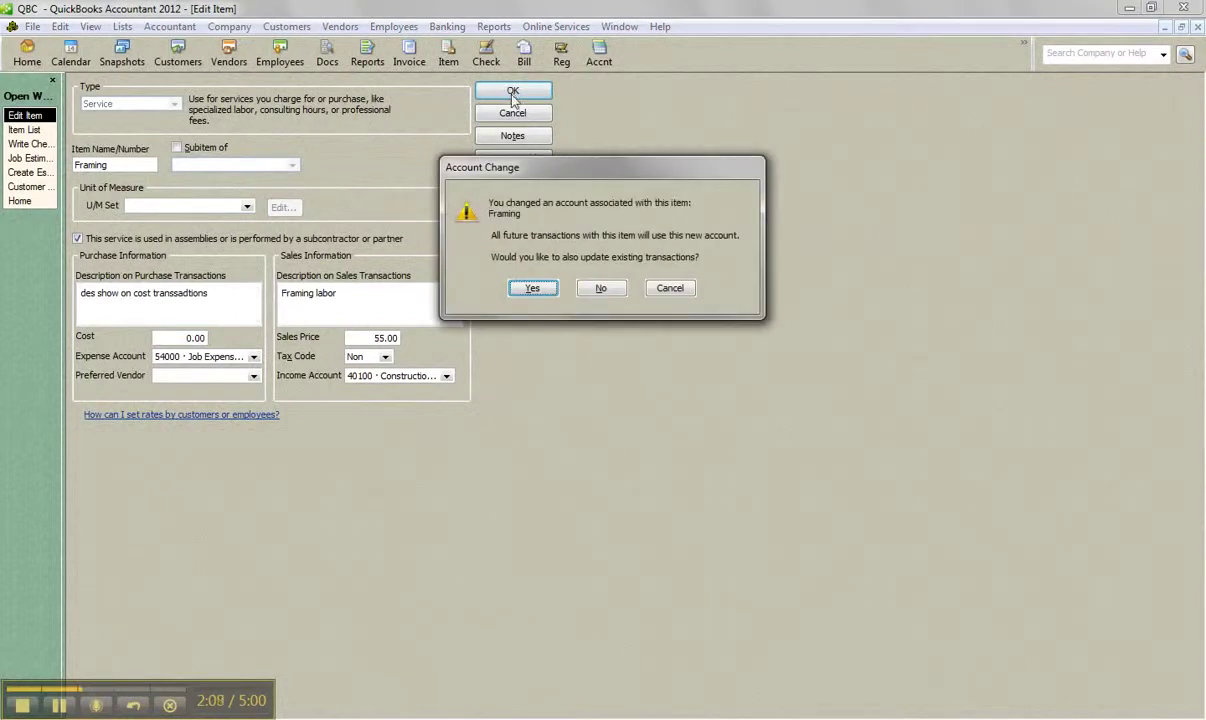
click(532, 289)
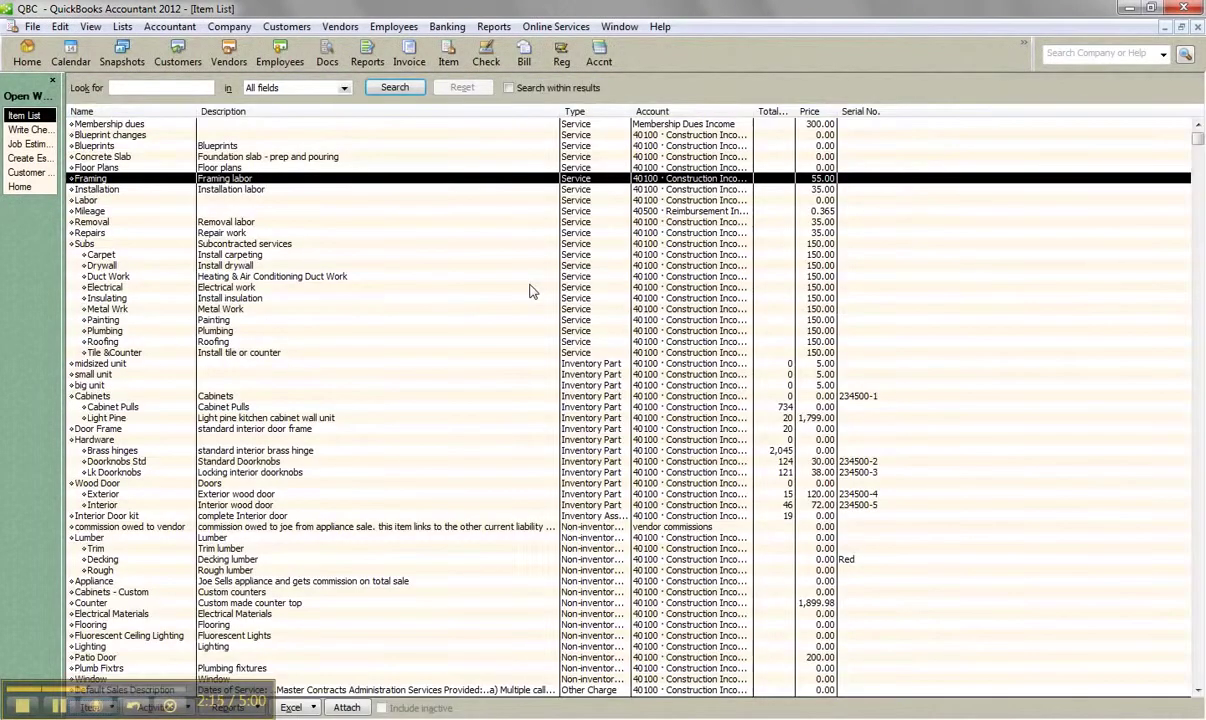
Step: Add the Framing item to the check at a cost of 1000, without updating the item's stored cost
click(30, 130)
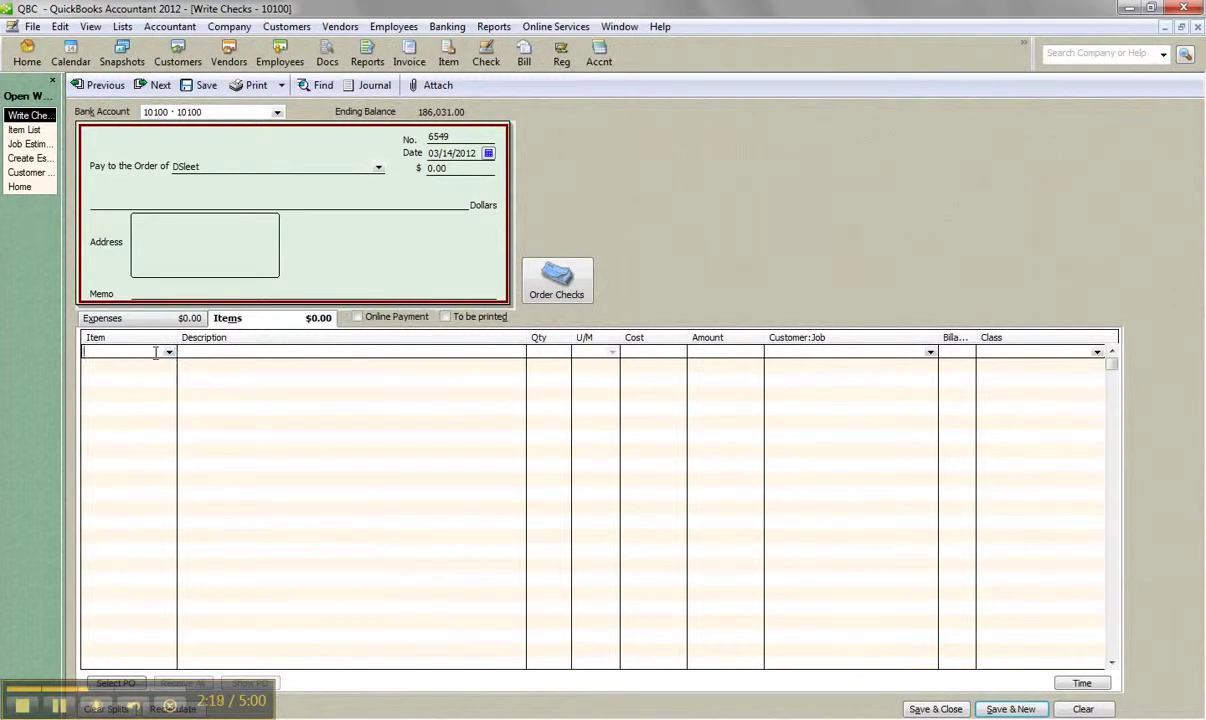
text(Framing)
key(Tab)
click(668, 352)
text(1000)
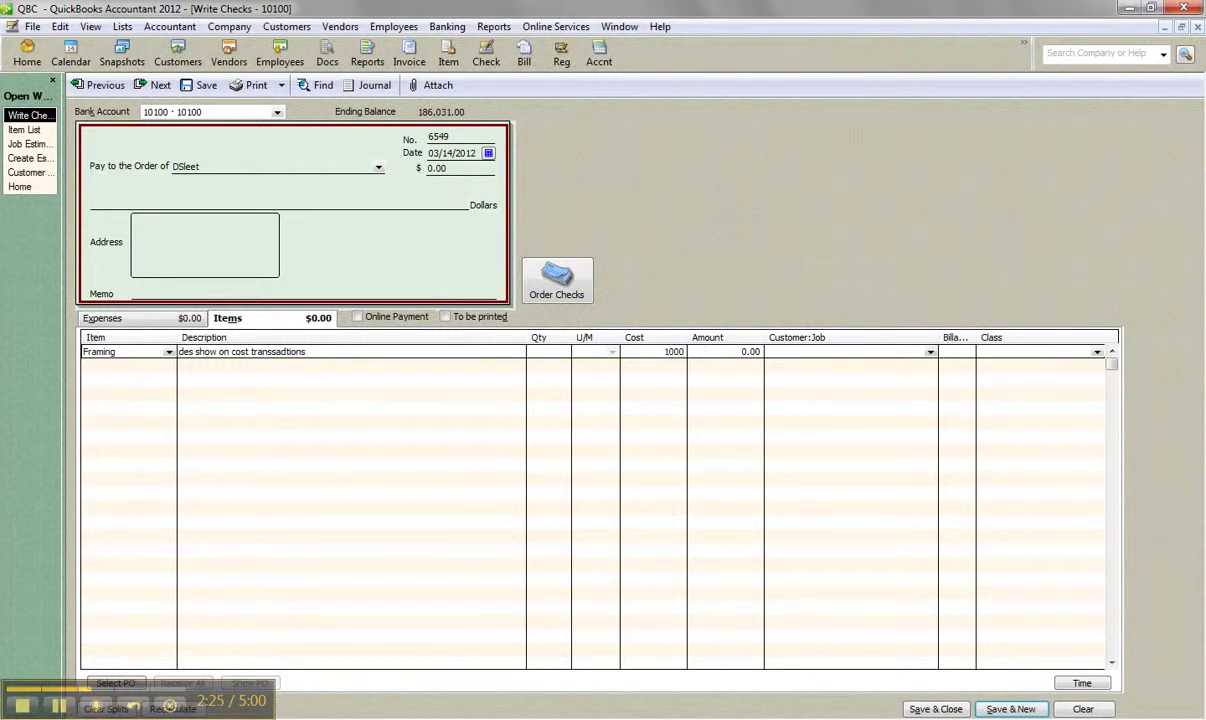
click(937, 358)
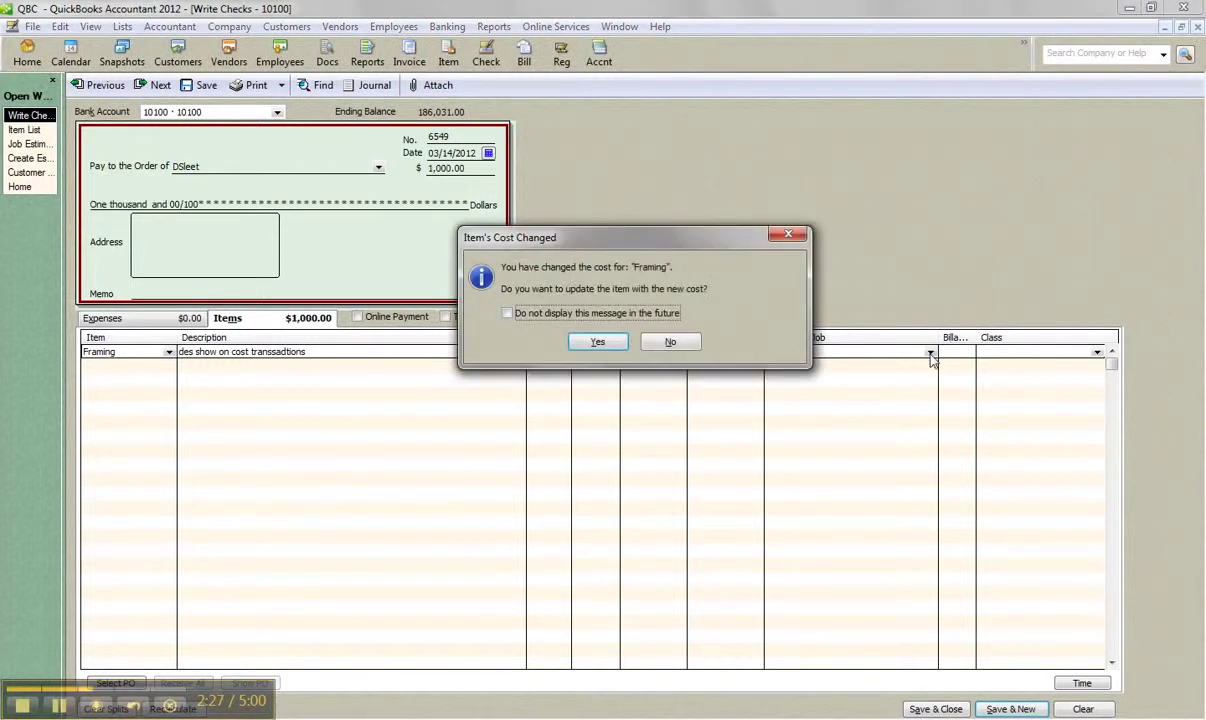
click(668, 342)
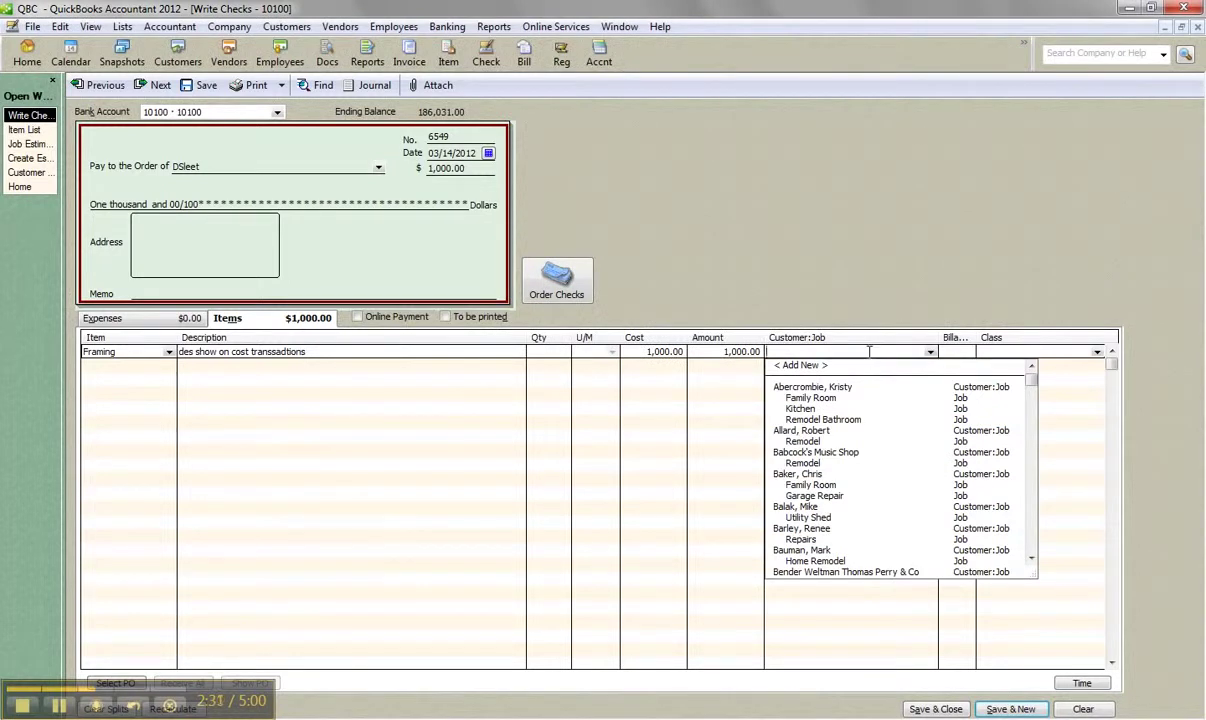
Step: Assign the Framing line to the customer from the job report and make it non-billable
text(Mi)
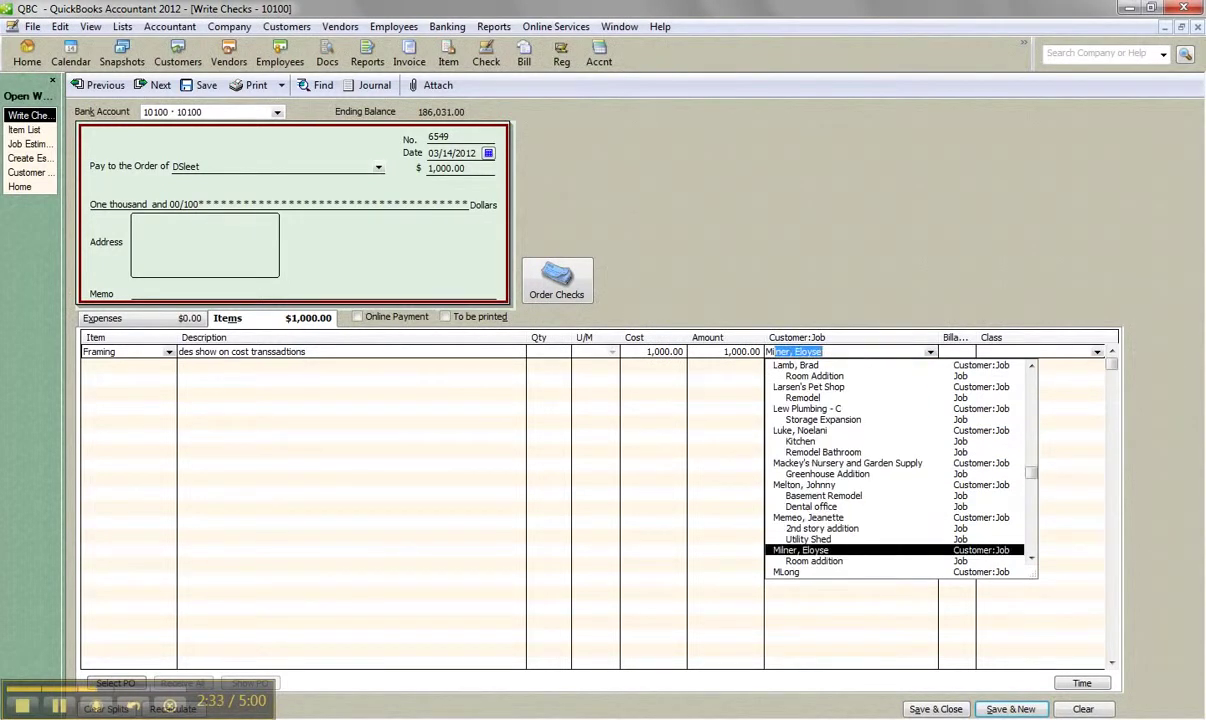
key(BackSpace)
key(BackSpace)
text(Long)
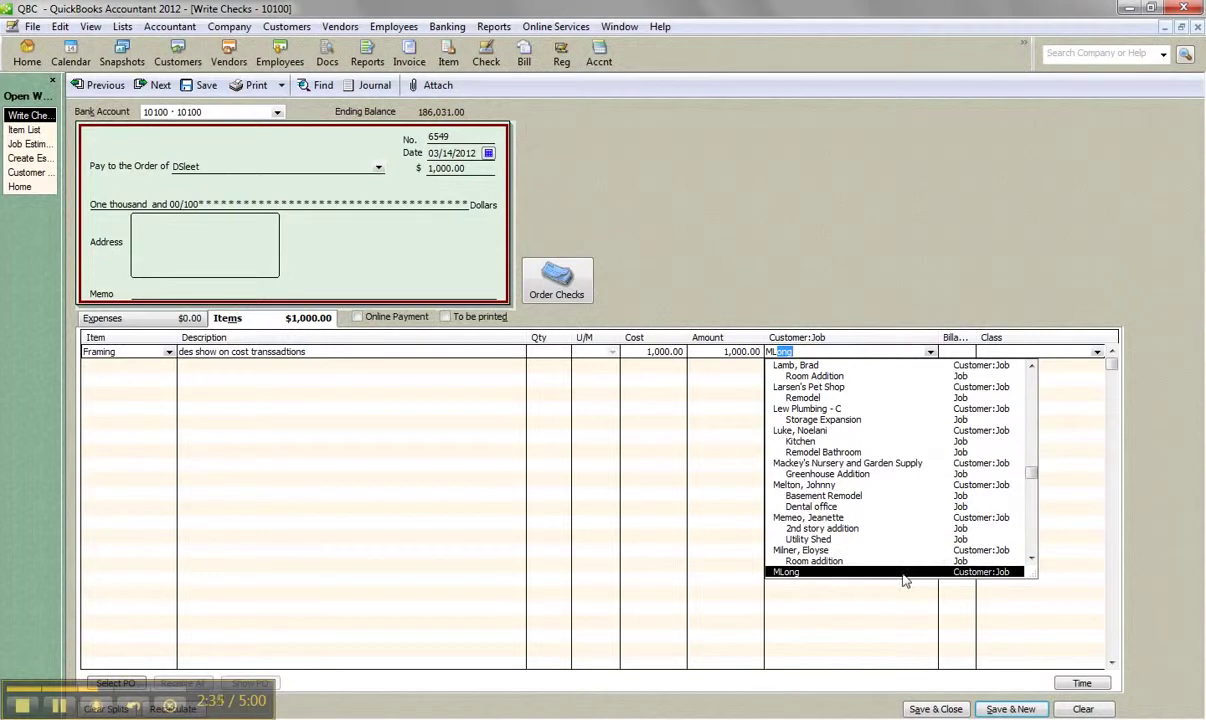
click(903, 574)
click(957, 352)
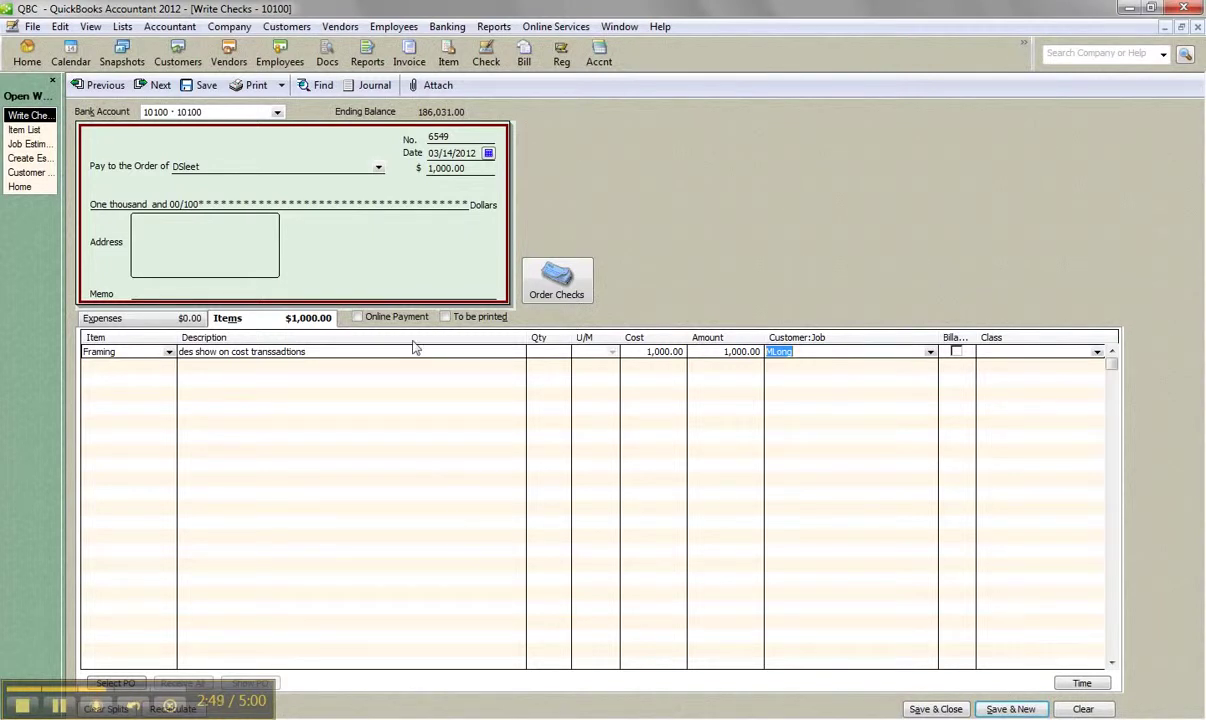
Step: Save and close the check, and return to the Job Estimates vs. Actuals Detail report
click(168, 352)
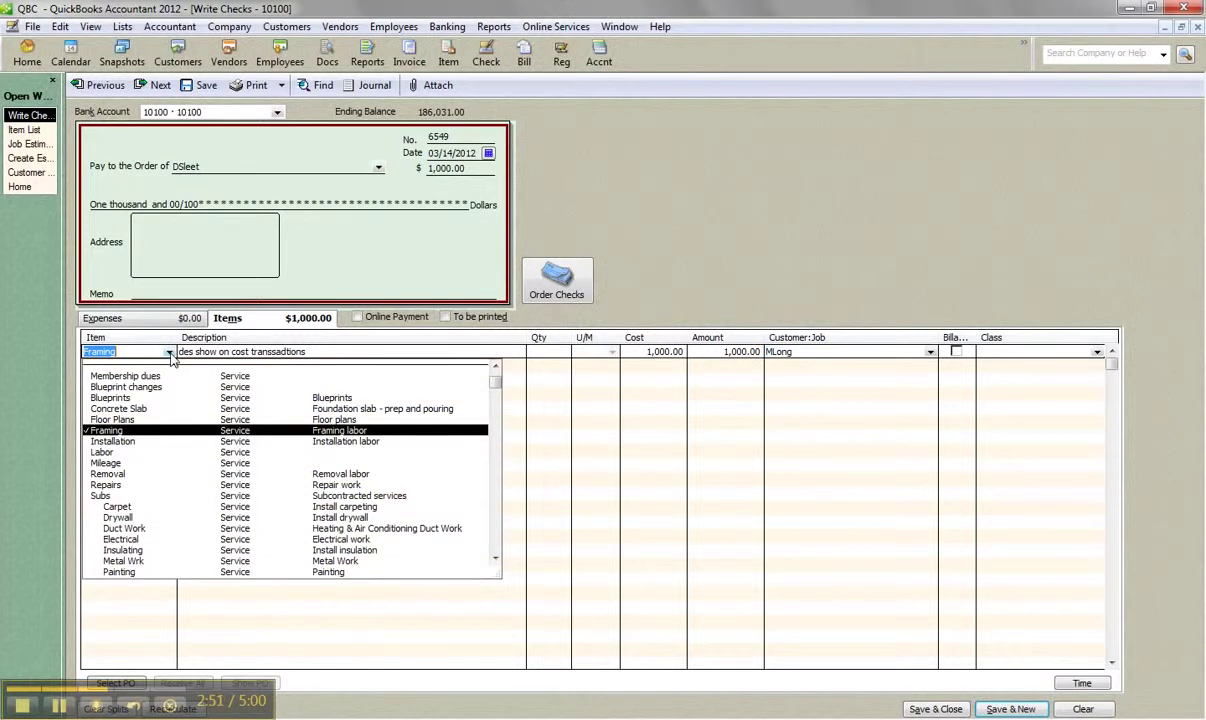
click(673, 221)
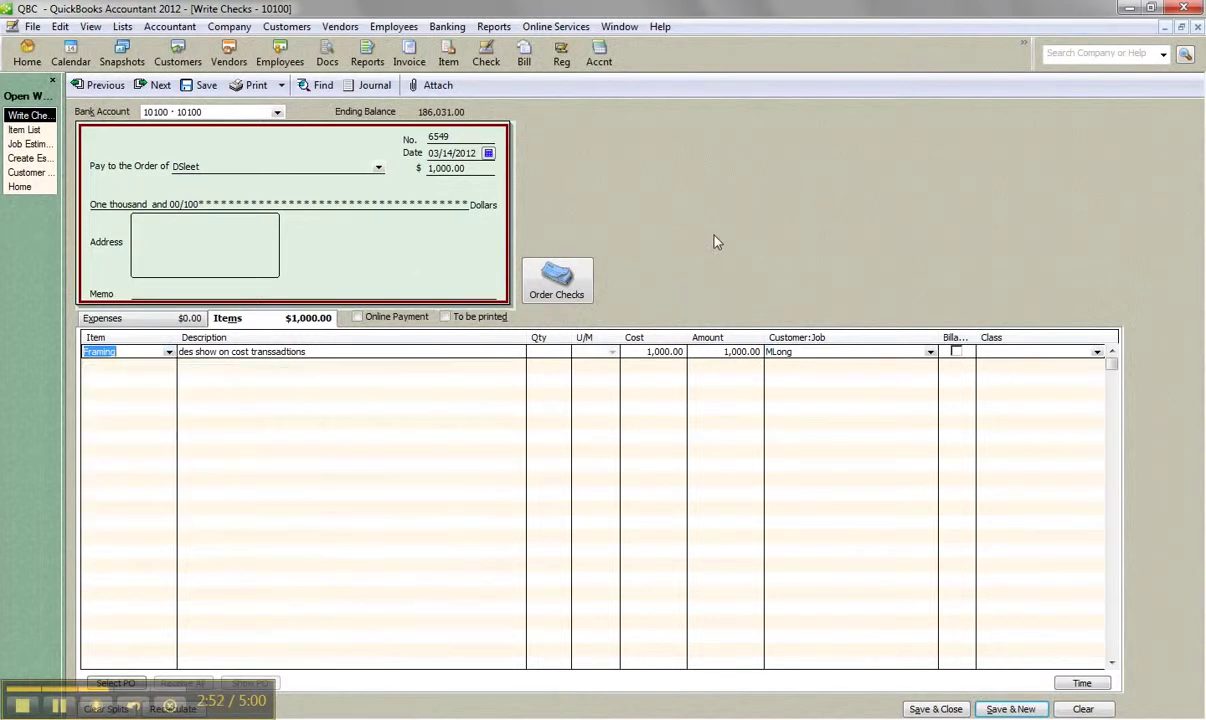
click(933, 709)
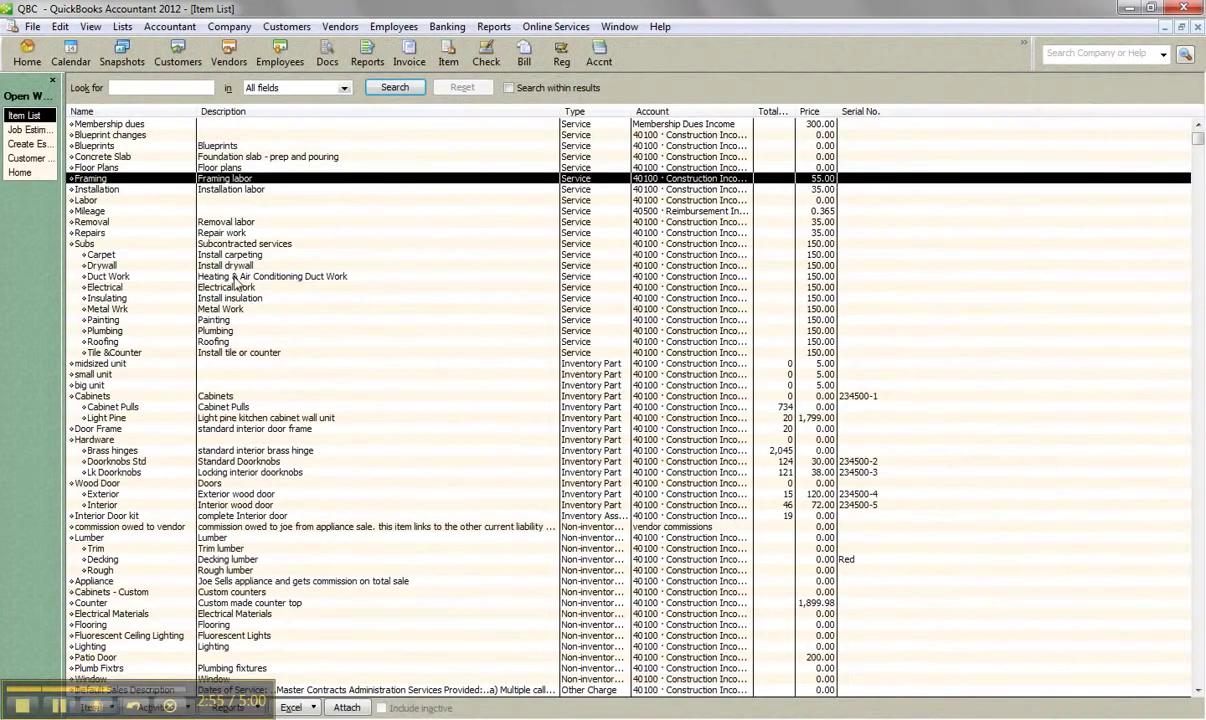
click(28, 130)
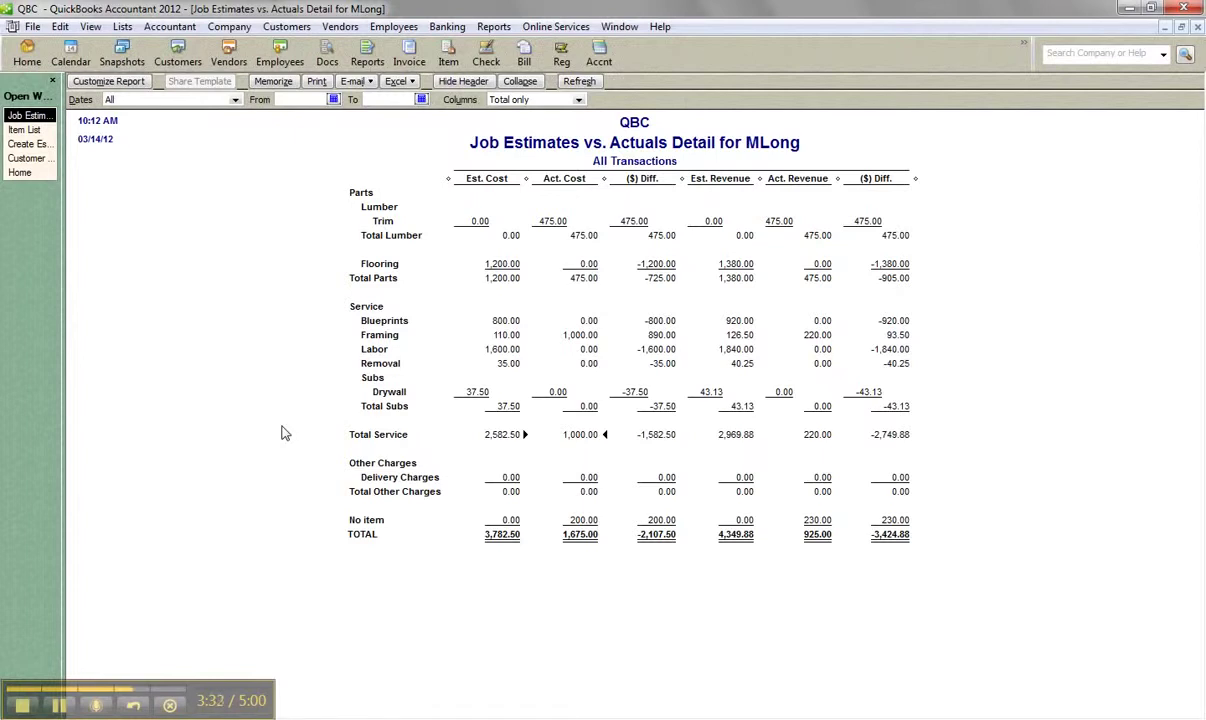
Step: Start another check to the same subcontractor vendor and continue writing it despite the open bills
click(444, 28)
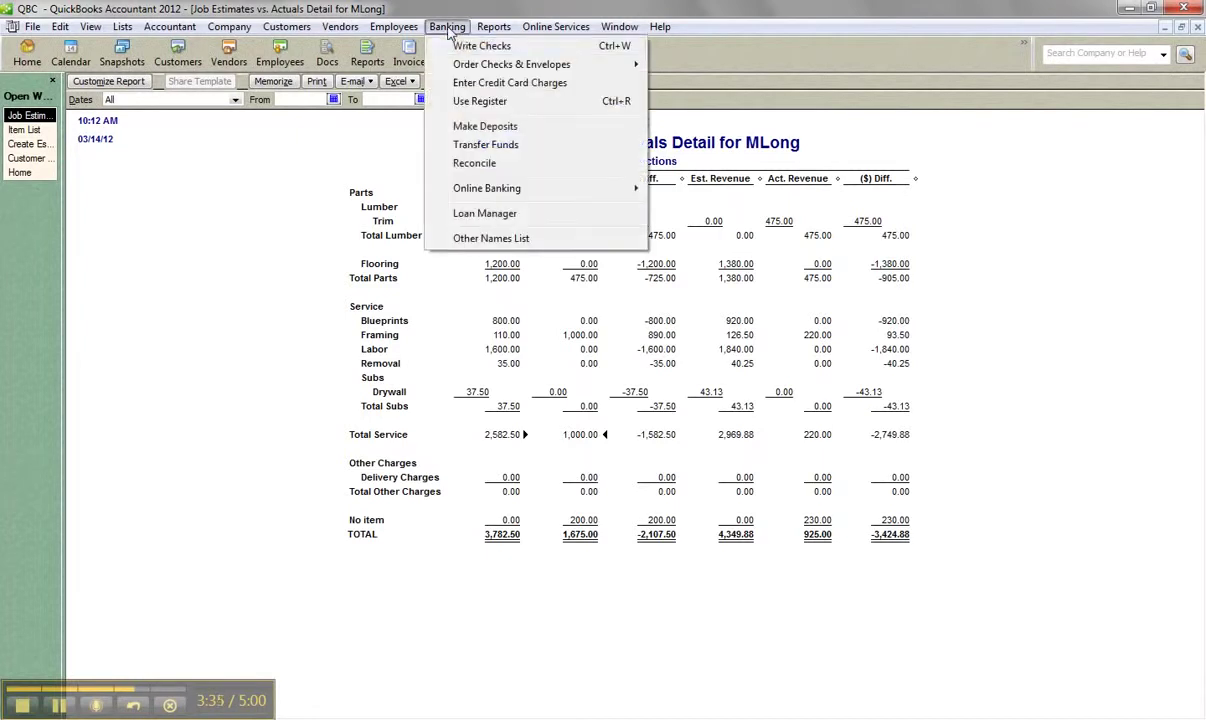
click(470, 47)
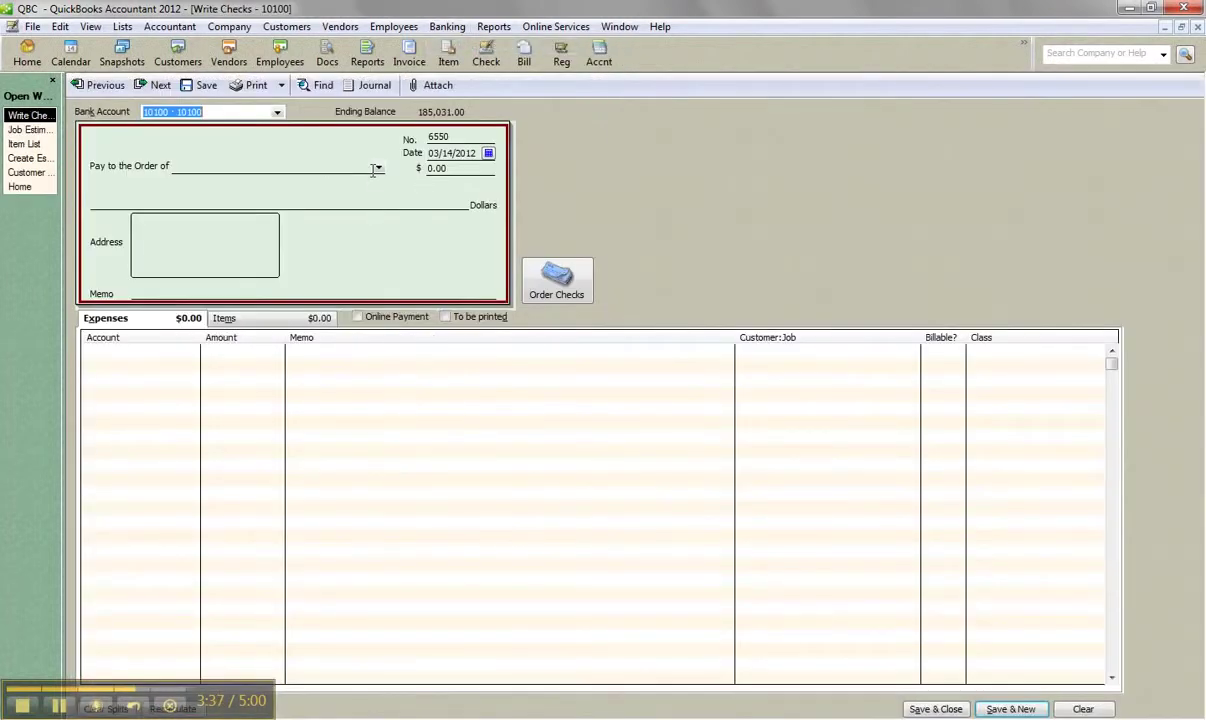
click(379, 170)
click(190, 376)
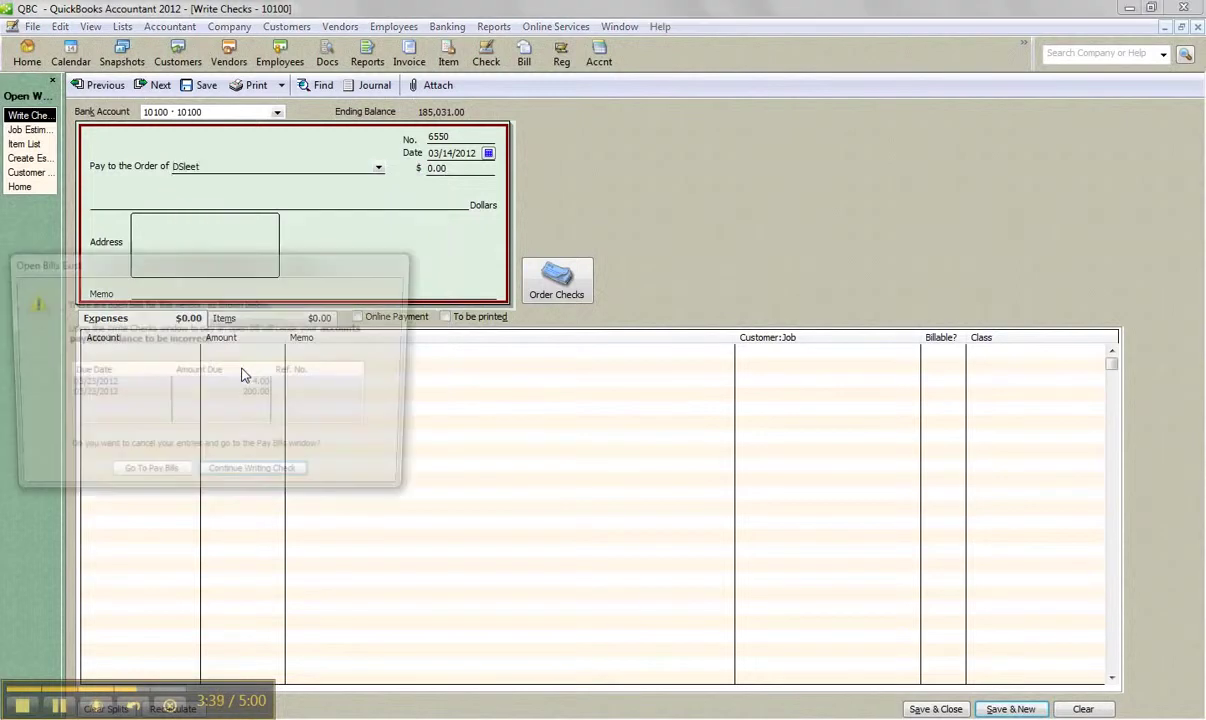
click(256, 478)
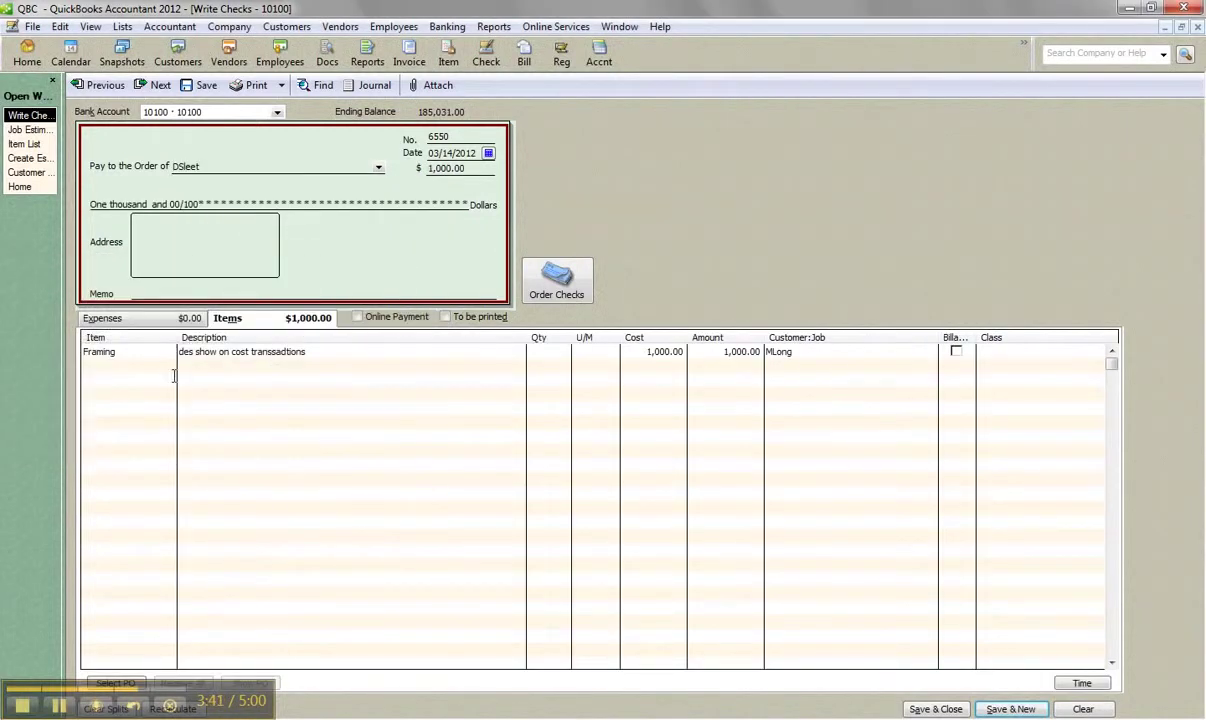
Step: Add an expense line using a 54000 · Job Expenses subaccount for the first listed customer's Family Room job, and return to the item lines
click(165, 318)
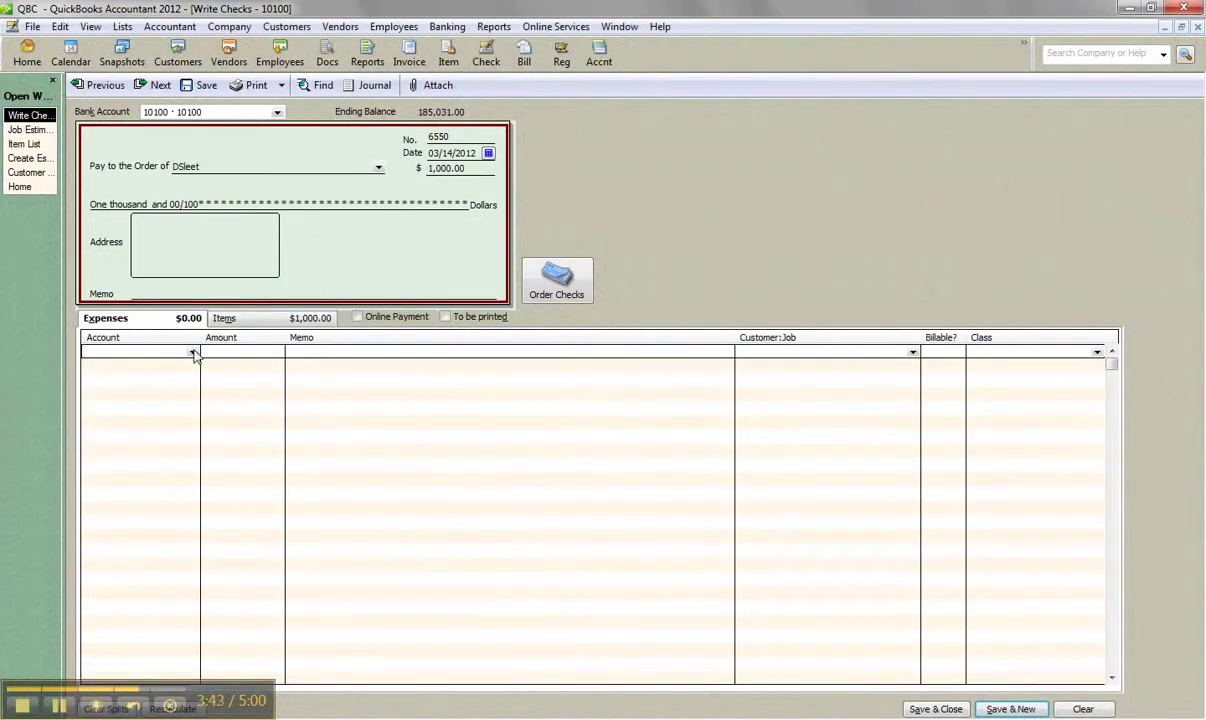
click(193, 353)
drag(400, 489, 410, 465)
click(154, 499)
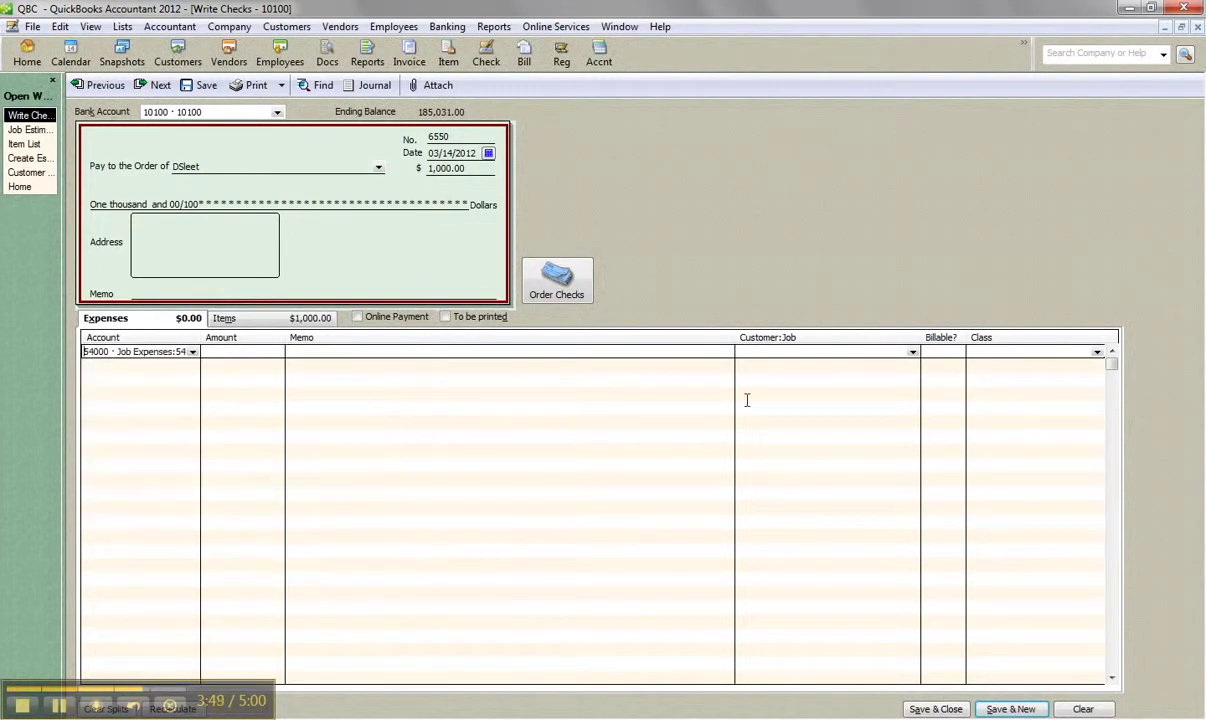
click(912, 352)
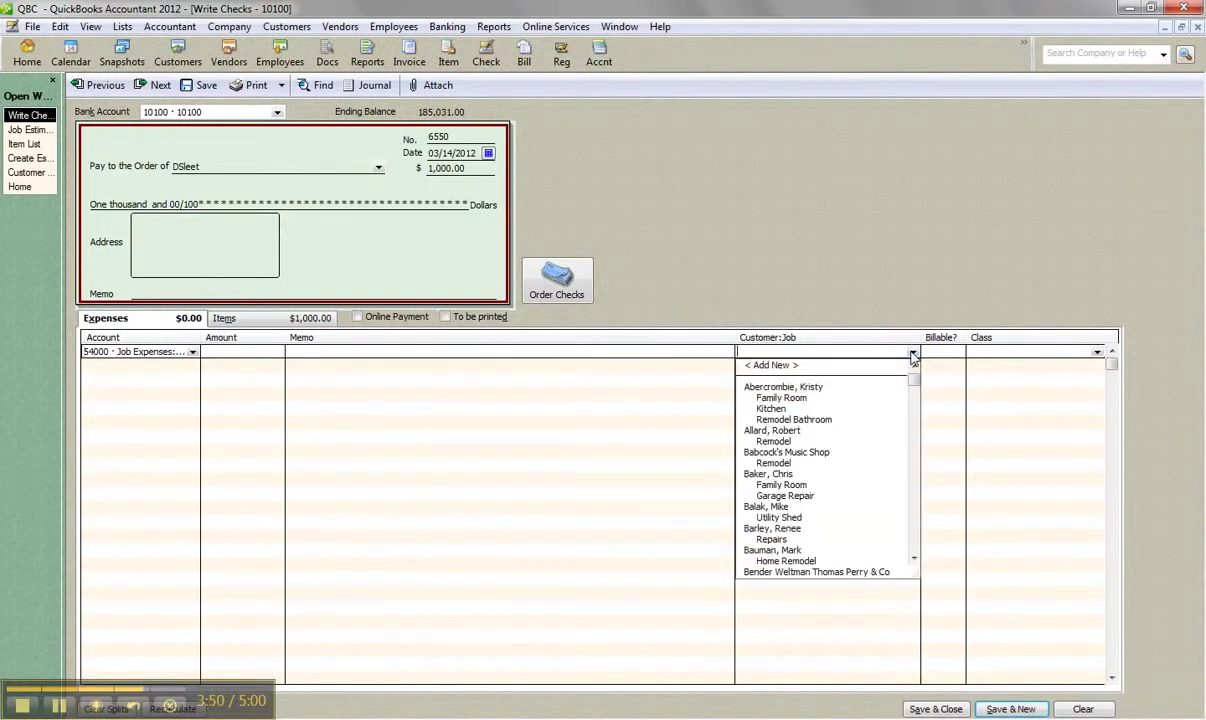
click(784, 398)
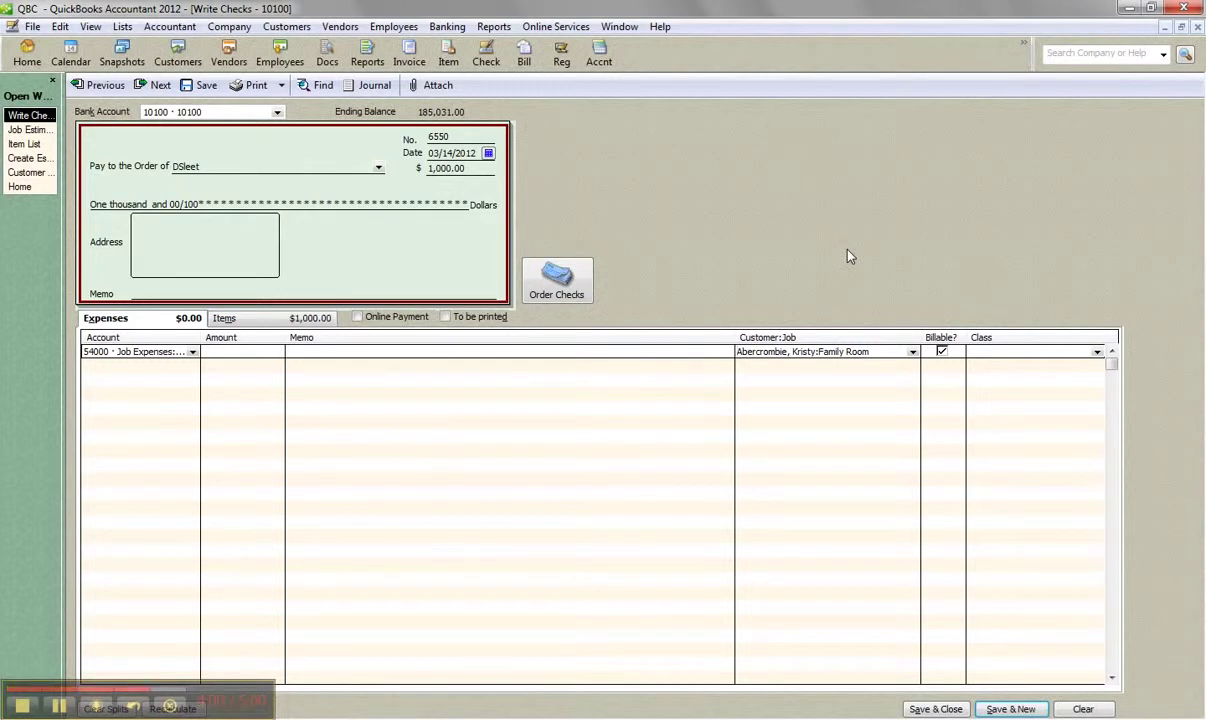
click(252, 319)
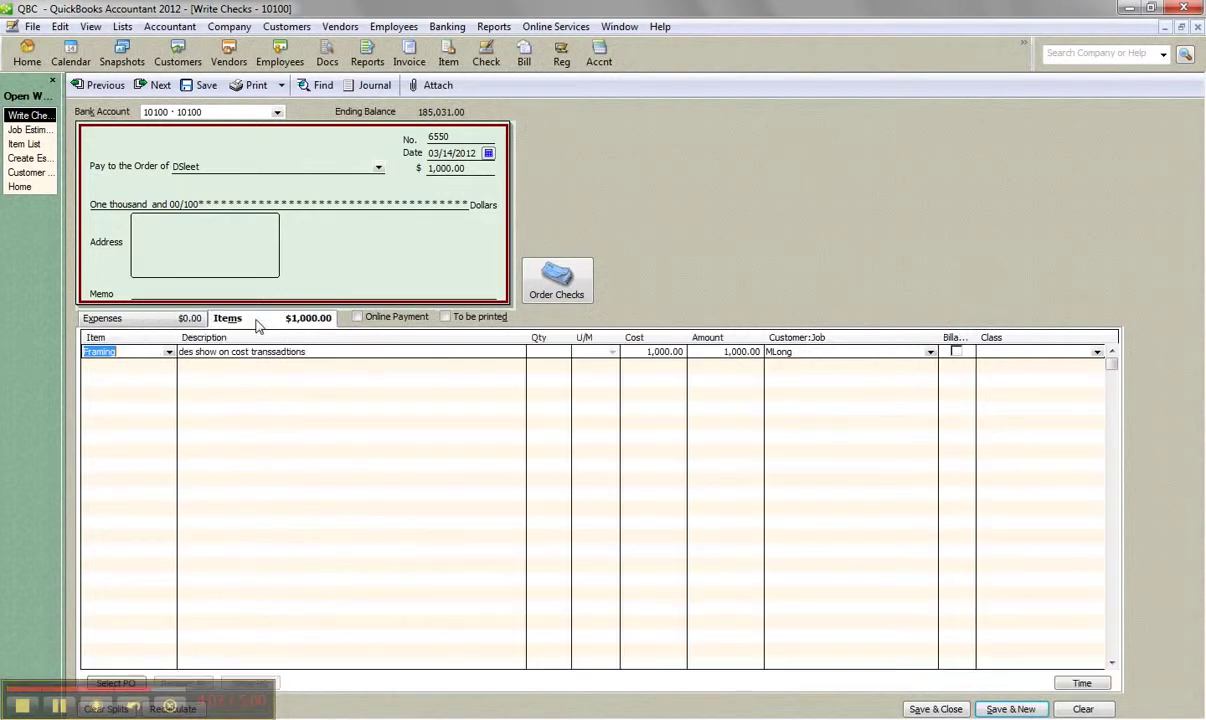